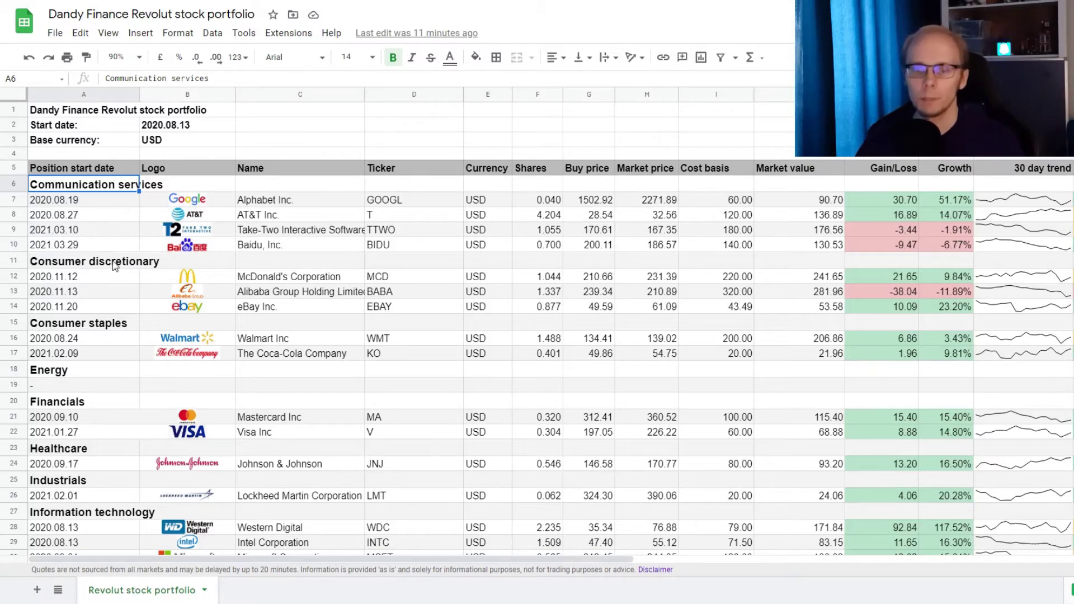
Step: Review the portfolio's sector headings in column A, from Consumer discretionary down to Cash
click(115, 265)
click(129, 320)
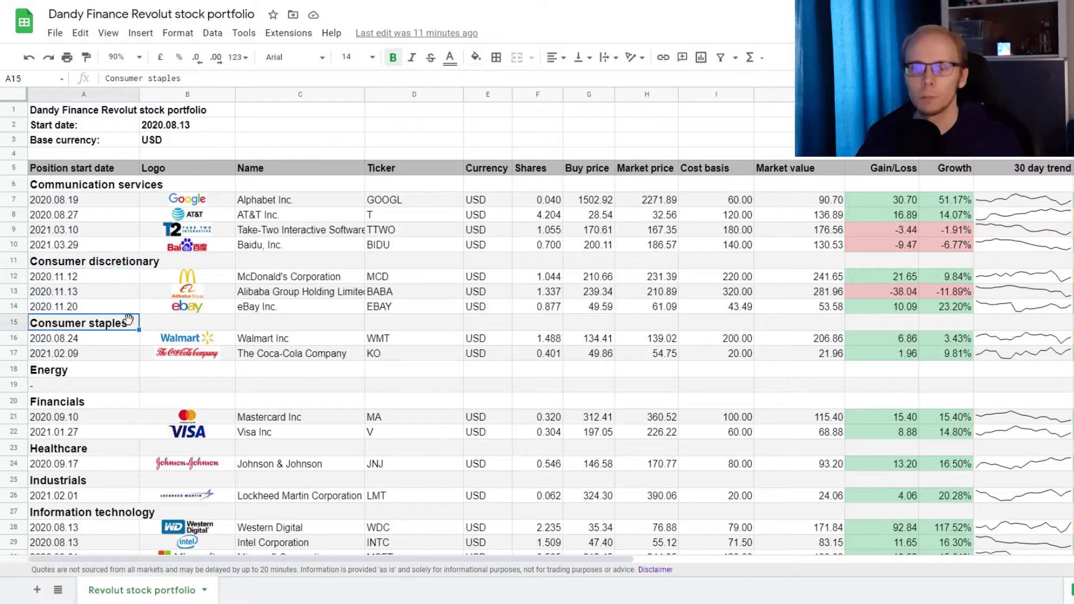
click(107, 374)
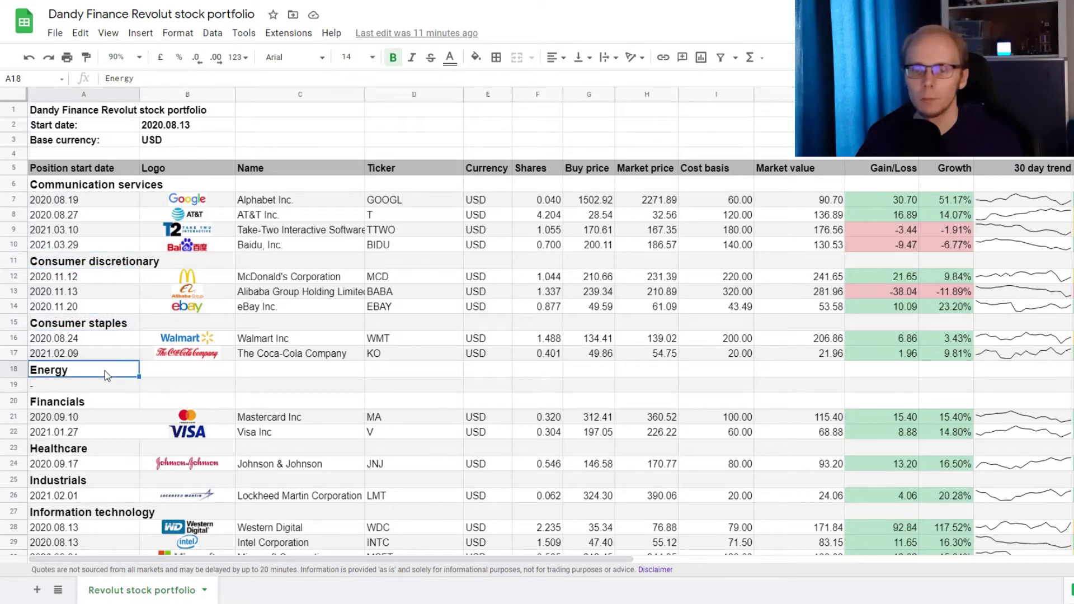
click(112, 399)
click(111, 448)
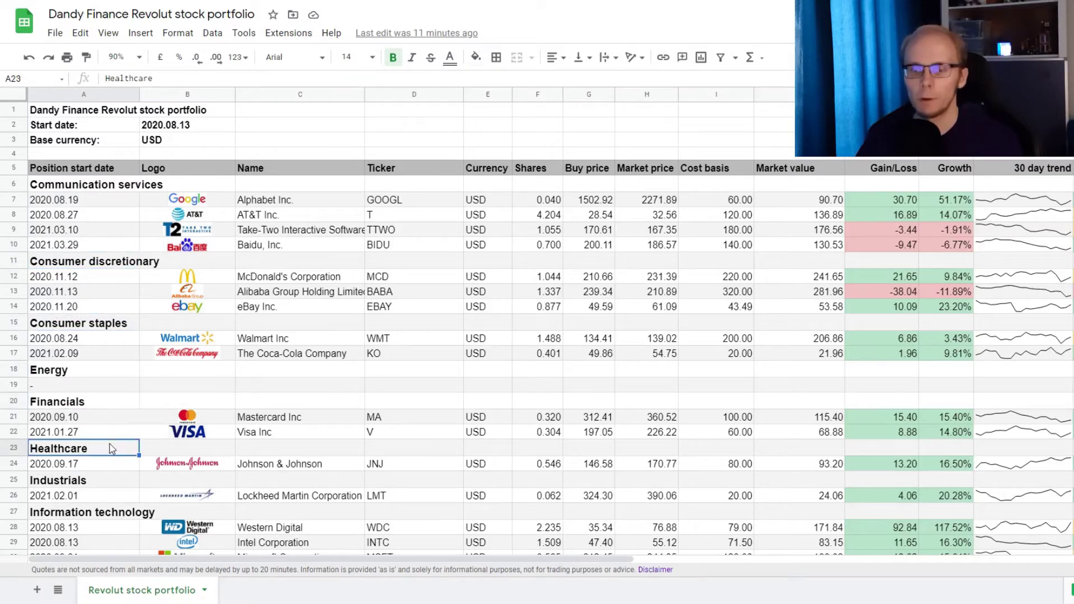
click(114, 482)
scroll(115, 482, down, 5)
click(96, 305)
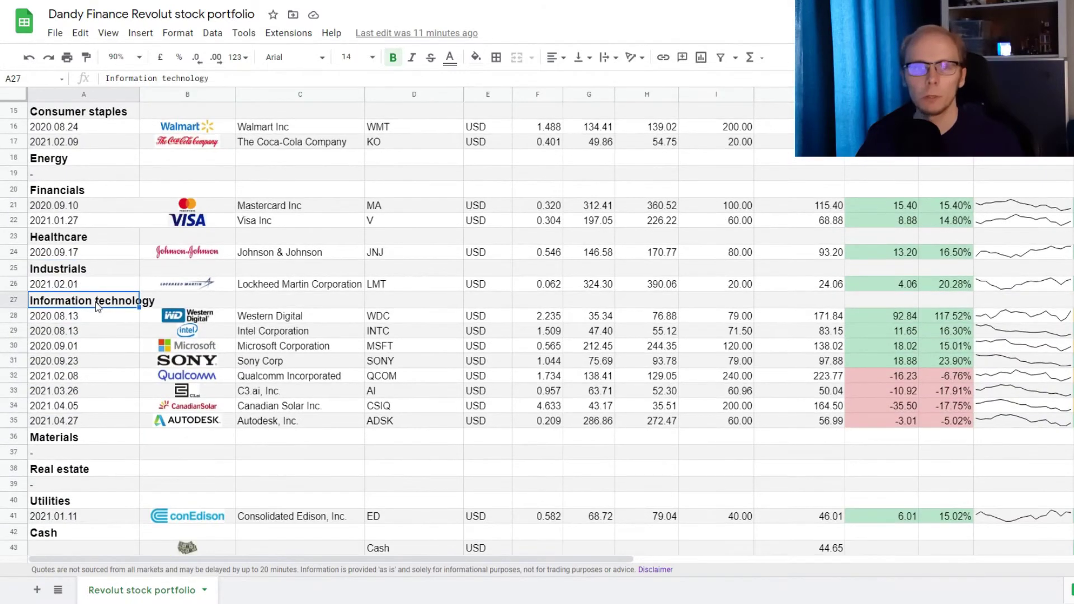
click(99, 438)
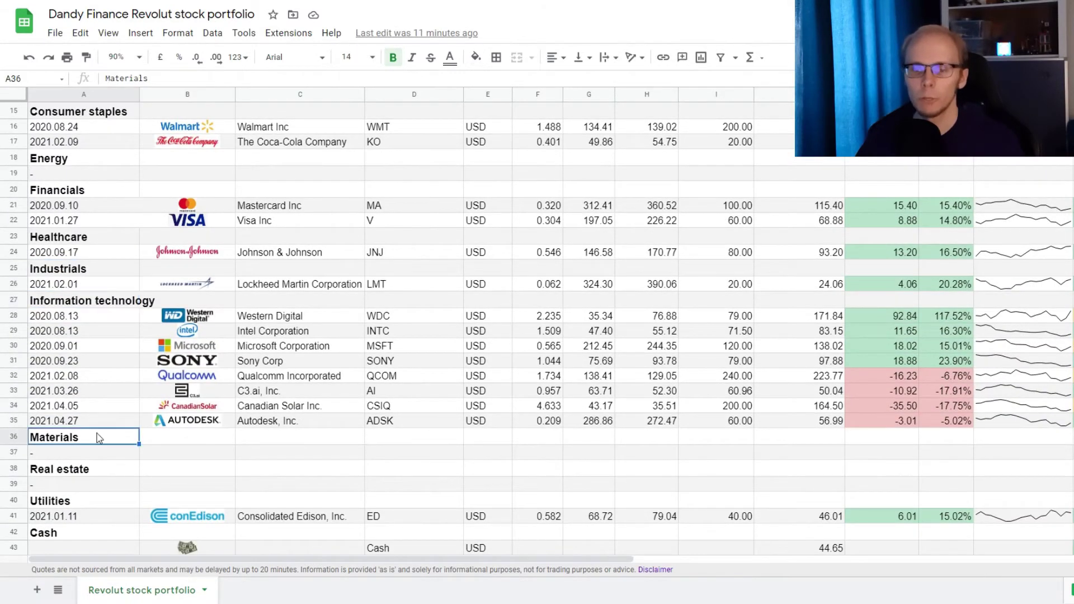
click(112, 472)
click(104, 499)
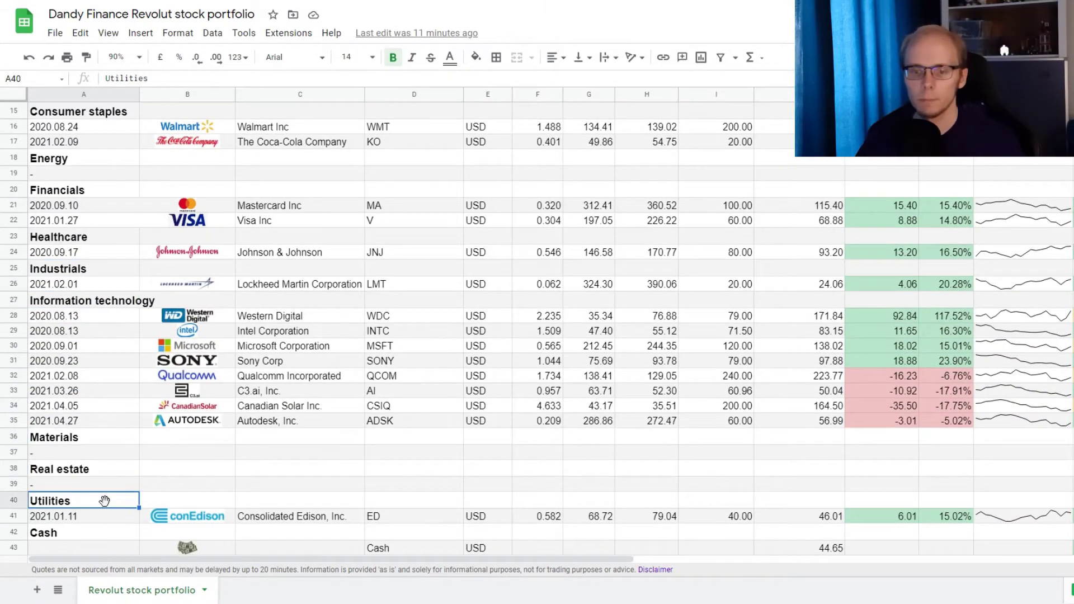
click(85, 536)
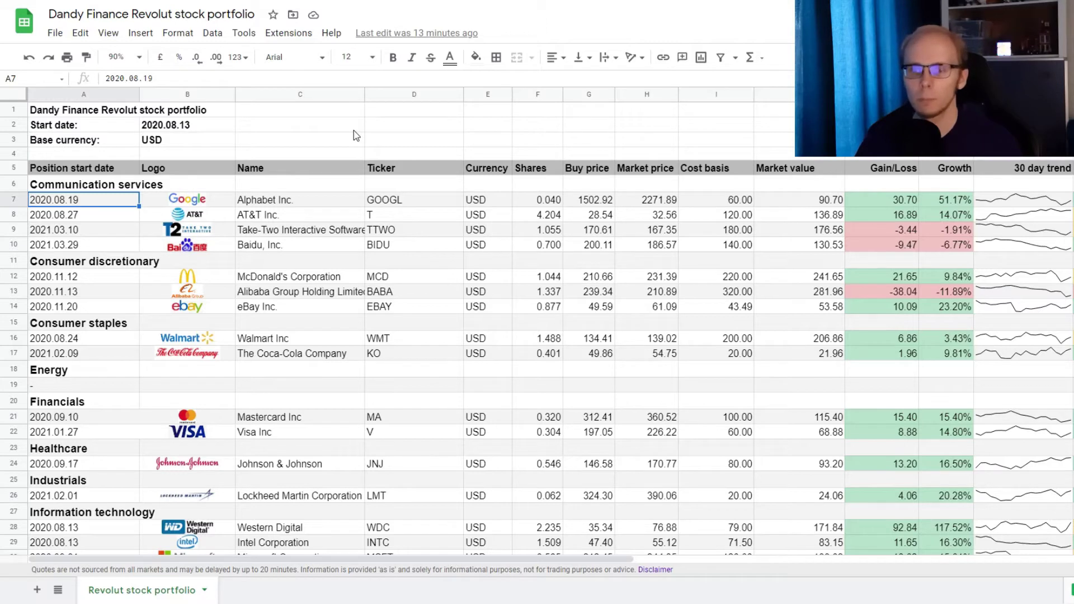
Step: Go through the Alphabet Inc. row from the logo to the cost basis, inspecting each cell's content
key(Right)
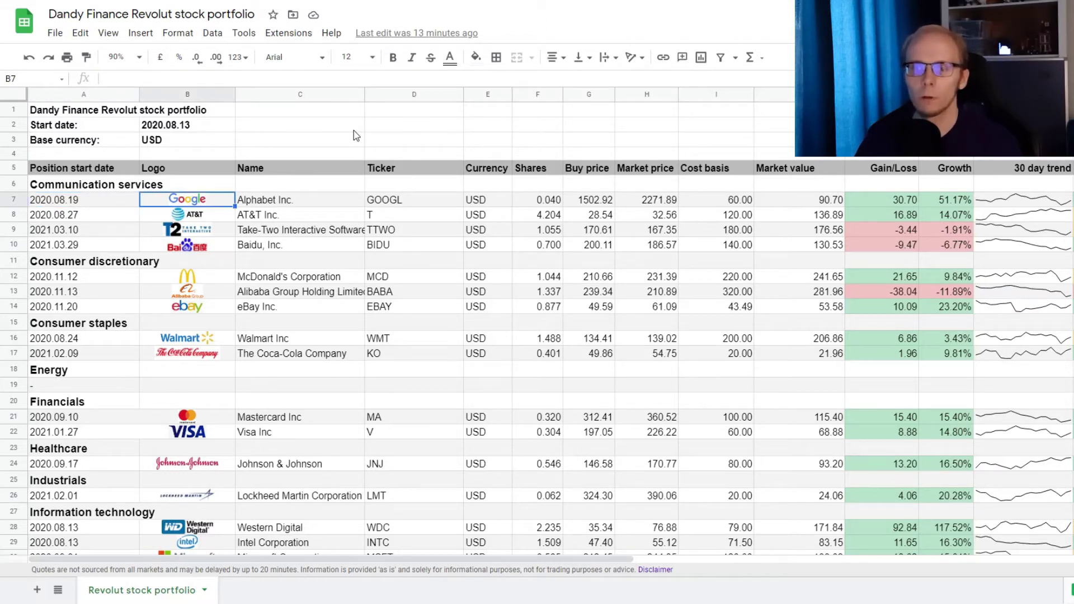
key(Right)
key(Right)
key(Right)
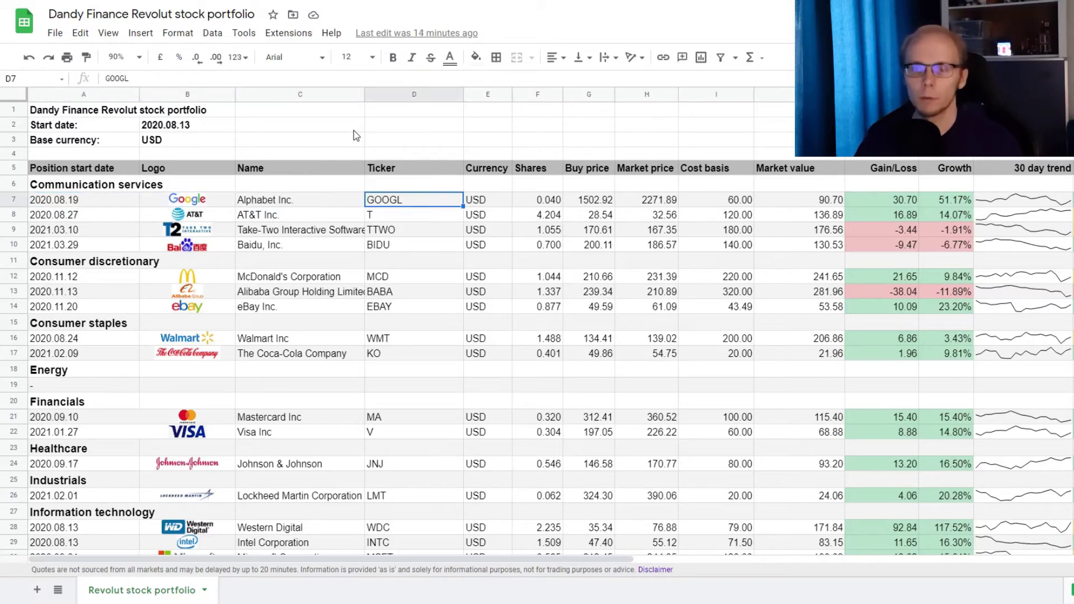
key(Right)
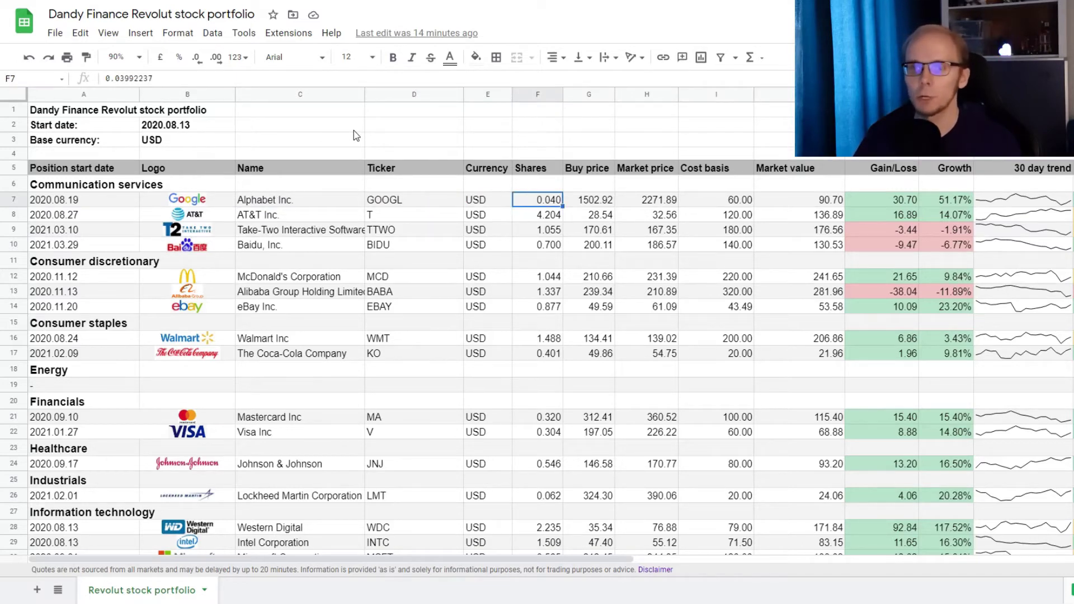
key(Right)
key(Right)
key(Right)
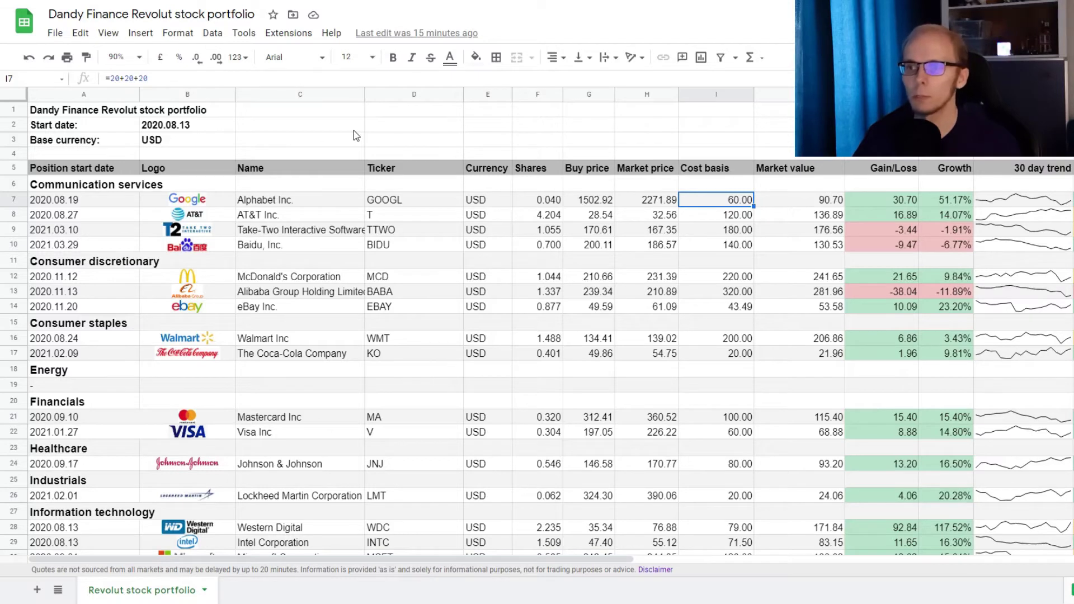
Step: Inspect the Alphabet row's formulas for buy price, market price, market value and gain/loss
key(Left)
key(Left)
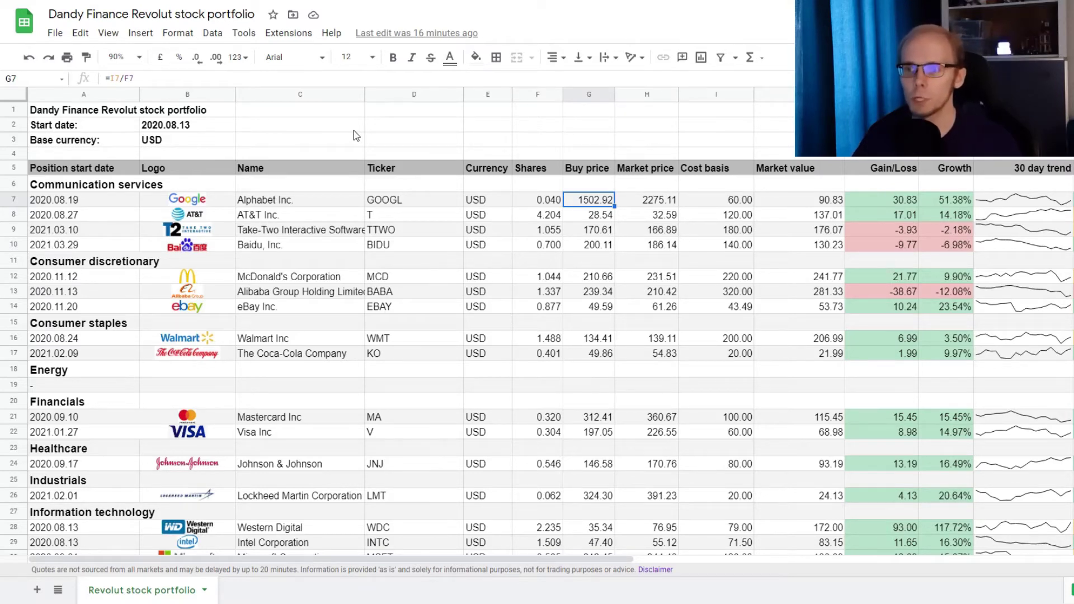
key(Right)
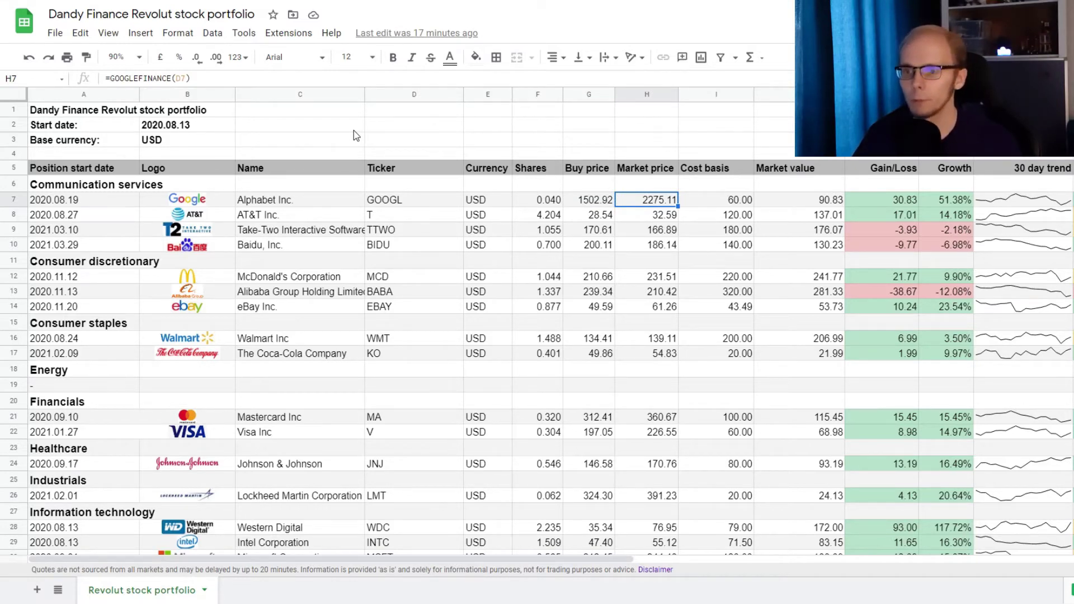
key(Right)
key(Right)
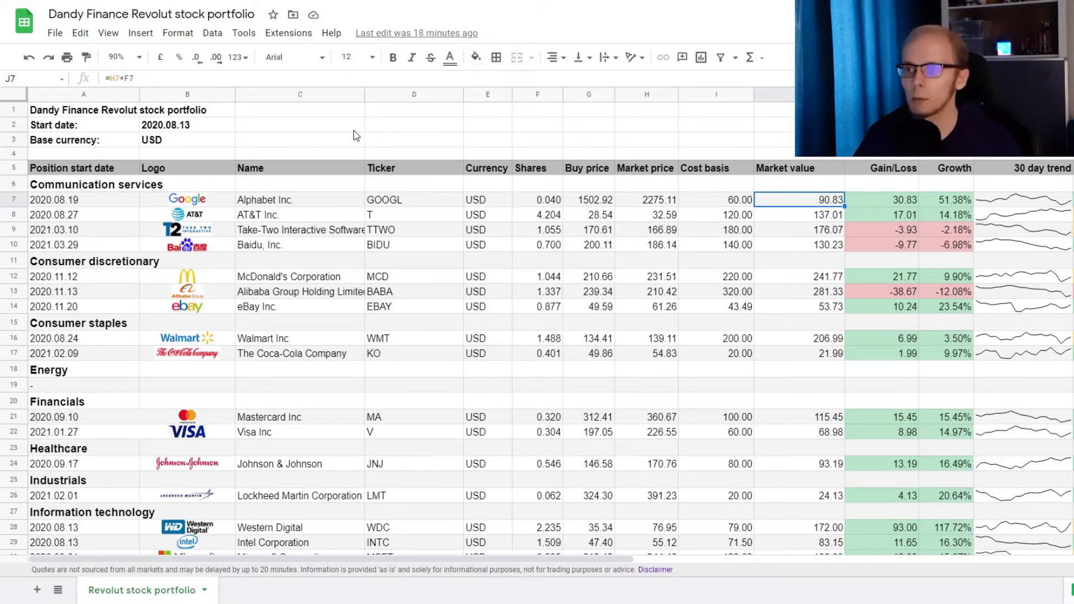
key(Right)
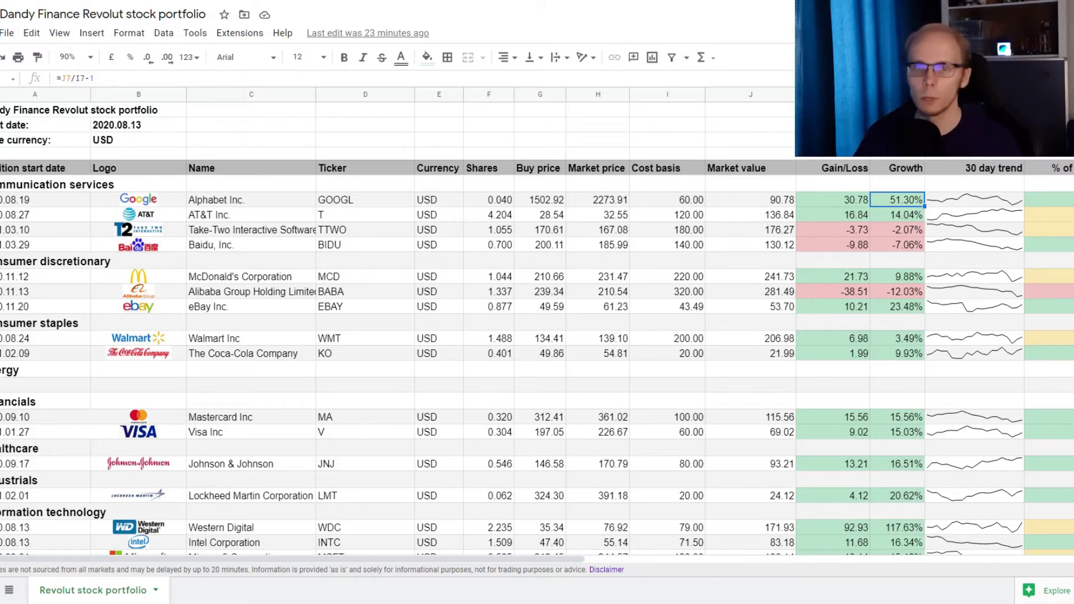
Step: Compare the formulas and conditional format rules of the % of portfolio and % of sector columns in the Alphabet row
key(Right)
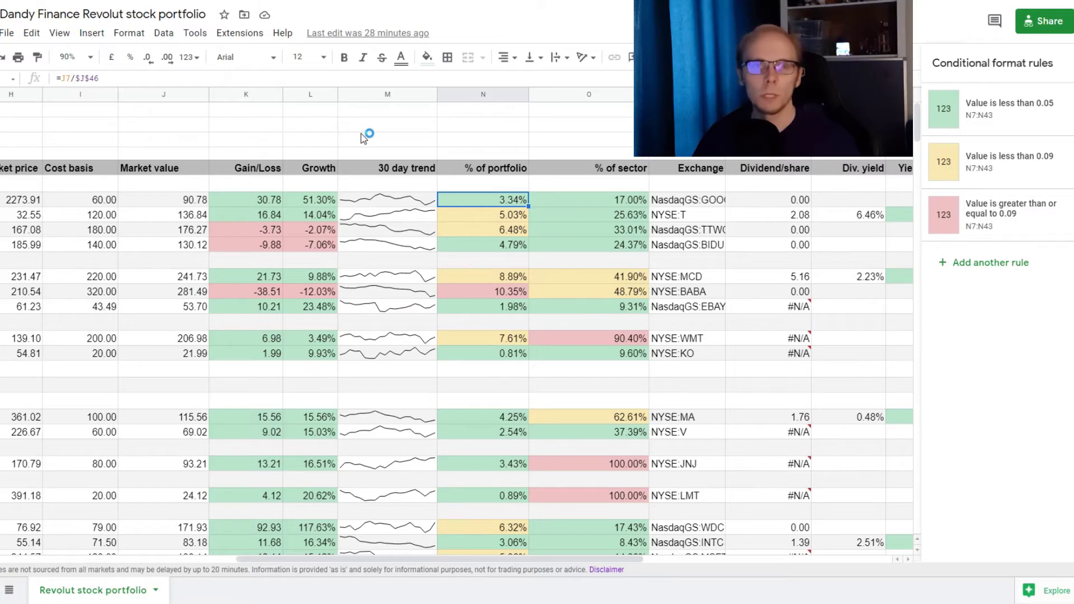
key(Right)
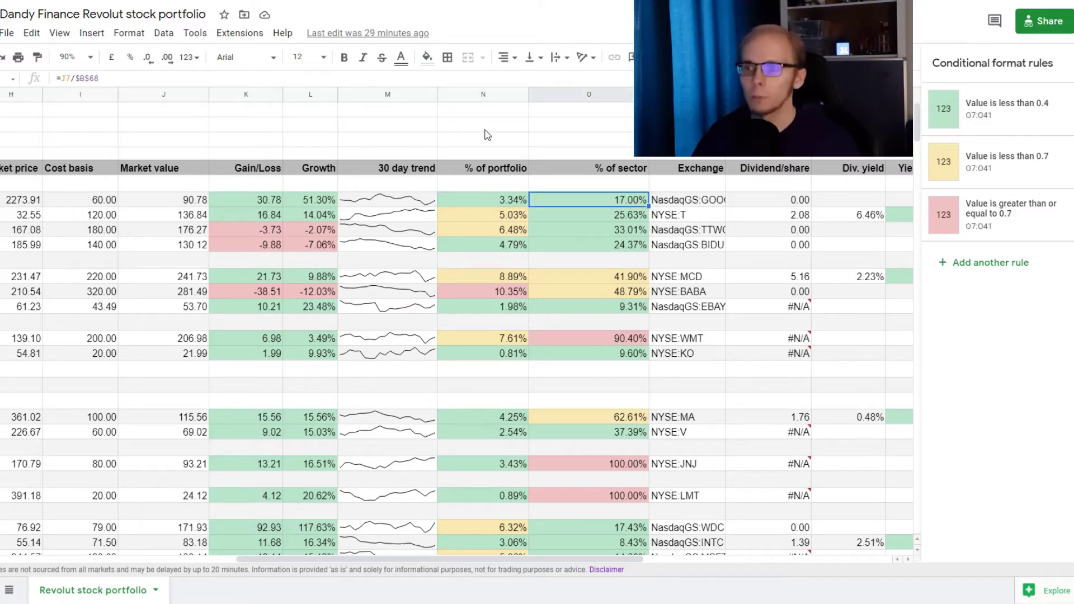
key(Left)
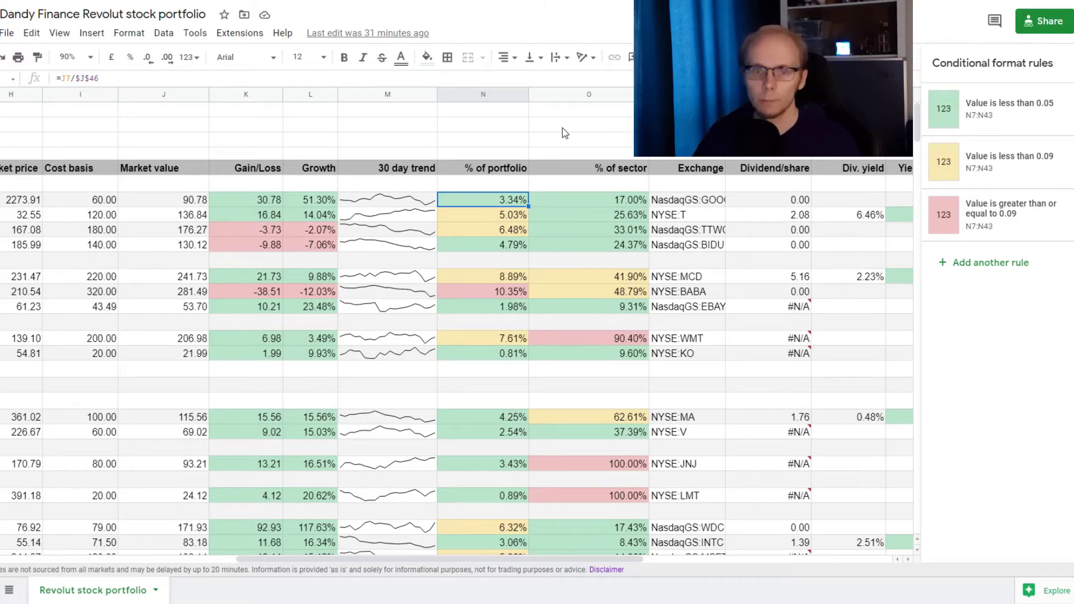
key(Right)
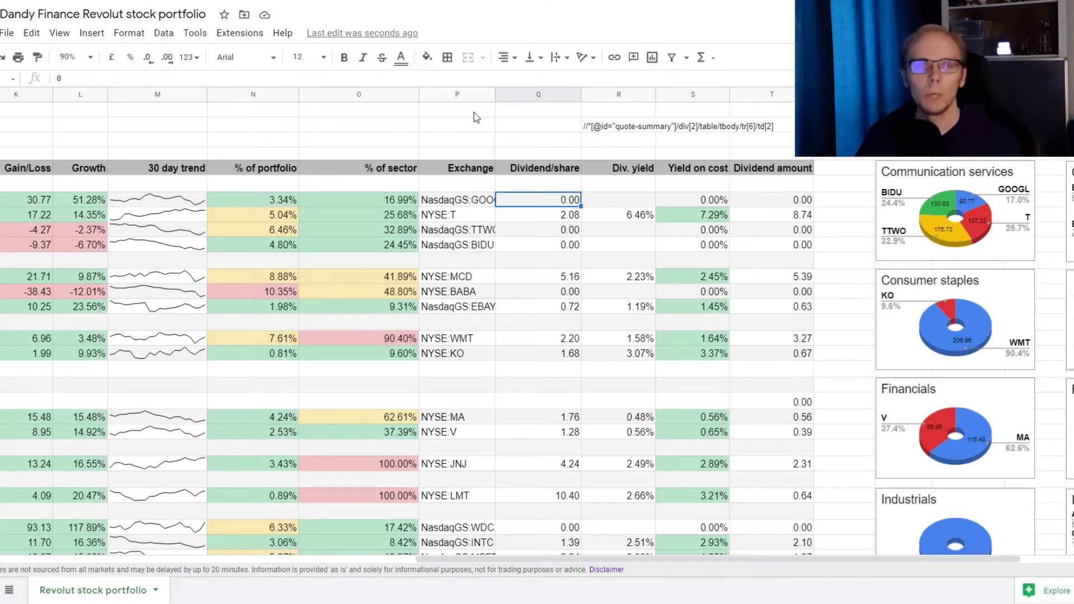
Step: Inspect the AT&T row's dividend per share, dividend yield, yield on cost and dividend amount cells
key(Down)
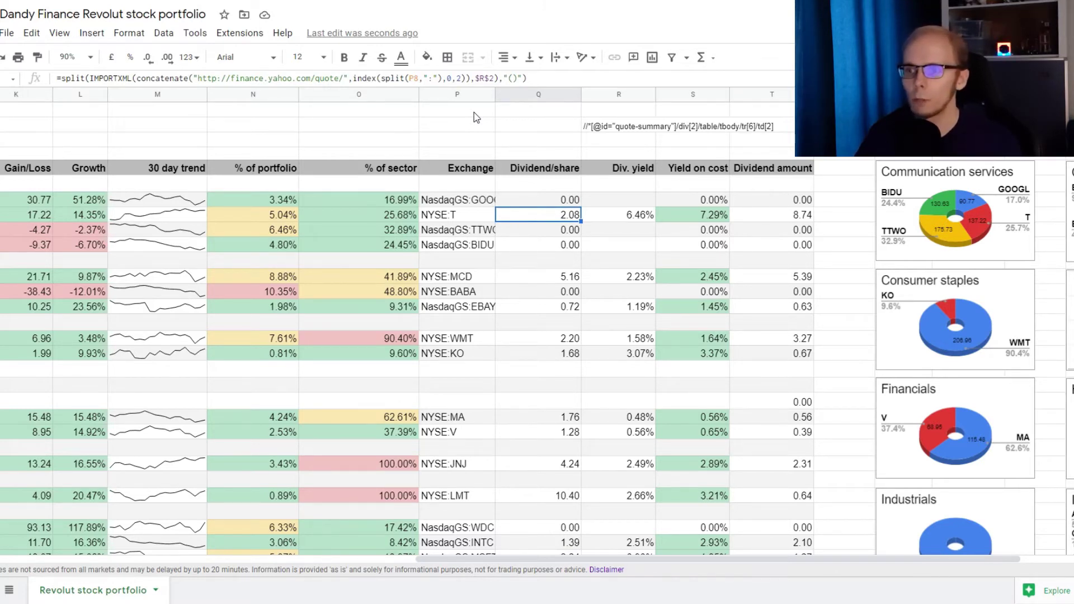
key(Right)
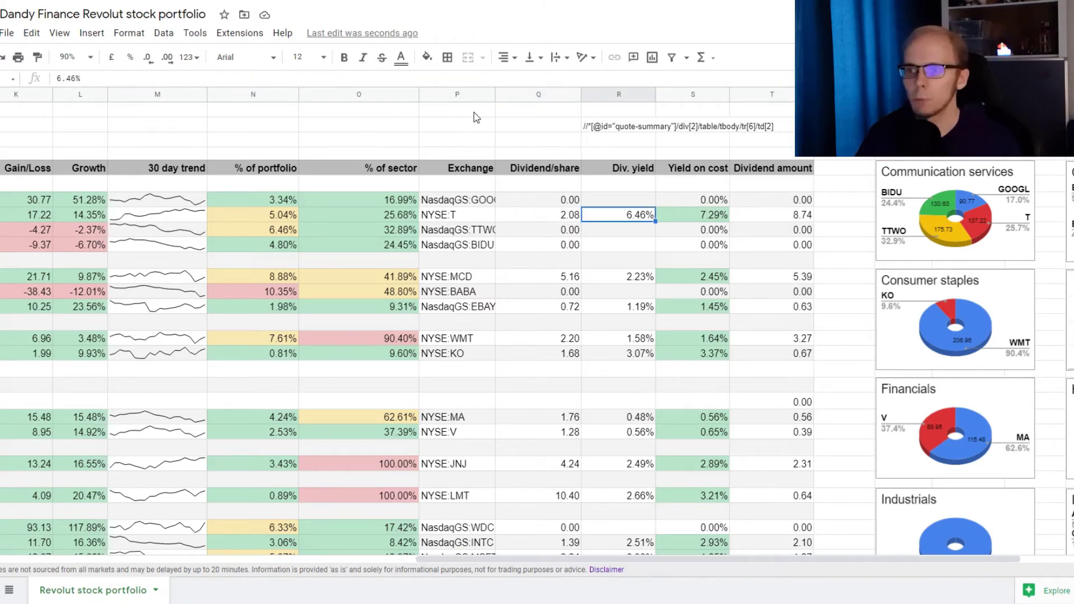
key(Right)
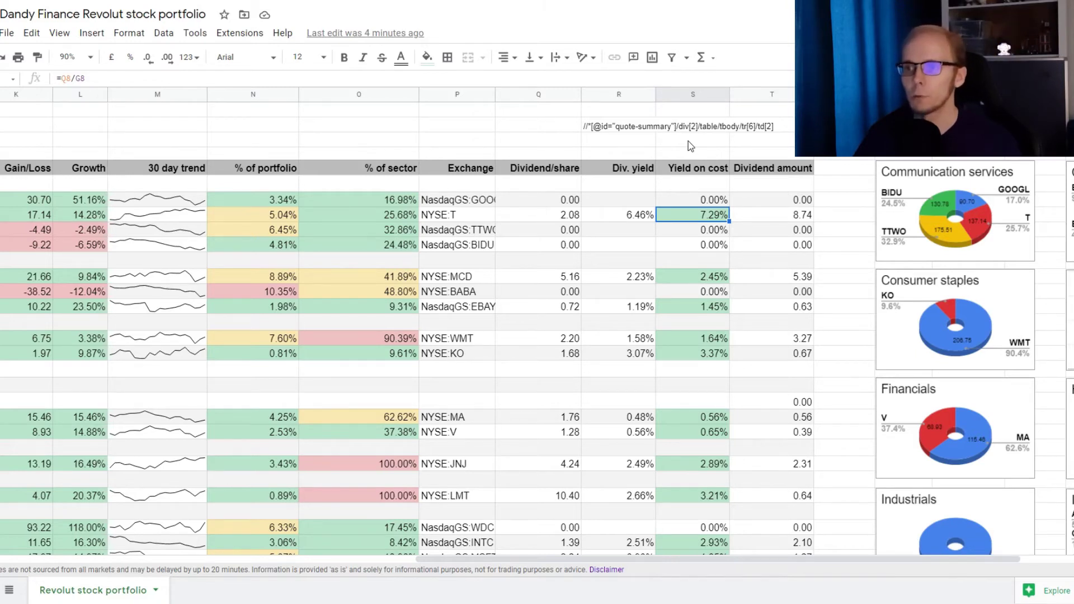
key(Right)
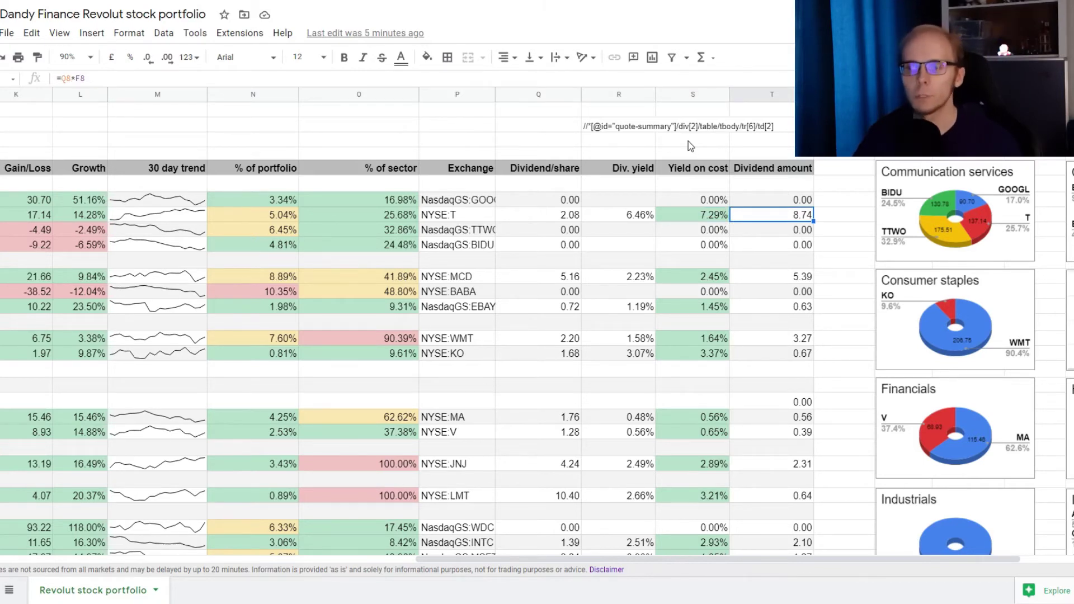
Step: Check the formulas for the annual dividend sum and overall dividend yield below the dividend columns
scroll(660, 221, down, 3)
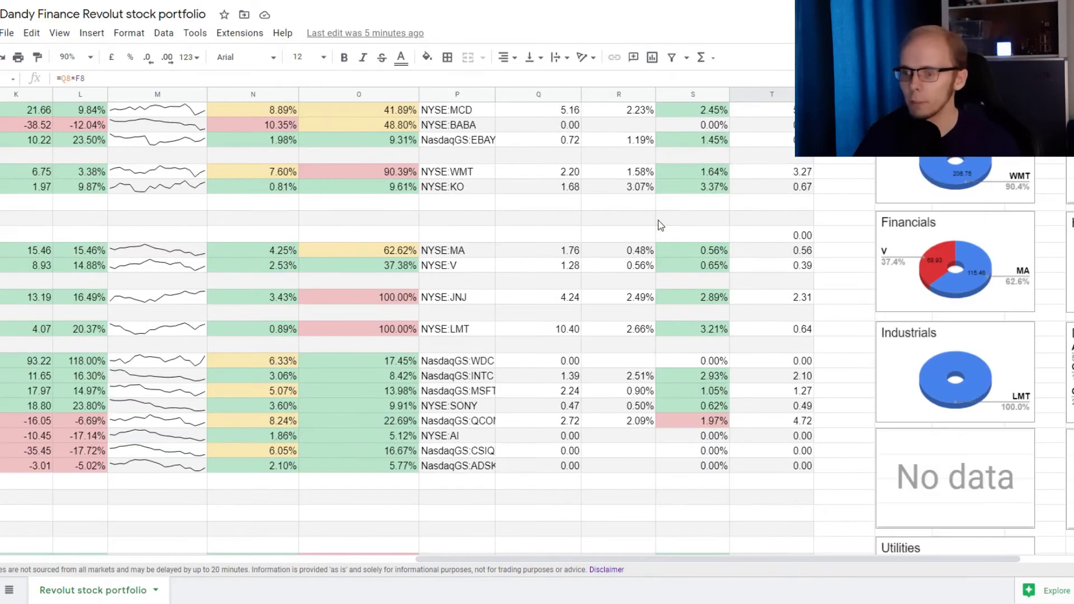
scroll(660, 223, down, 2)
click(794, 515)
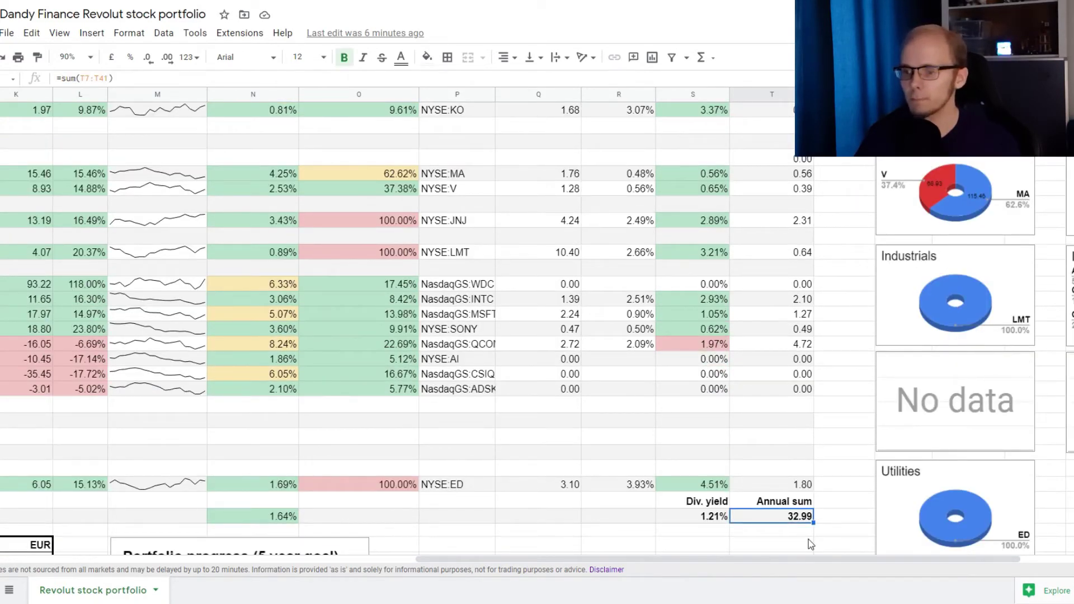
key(Left)
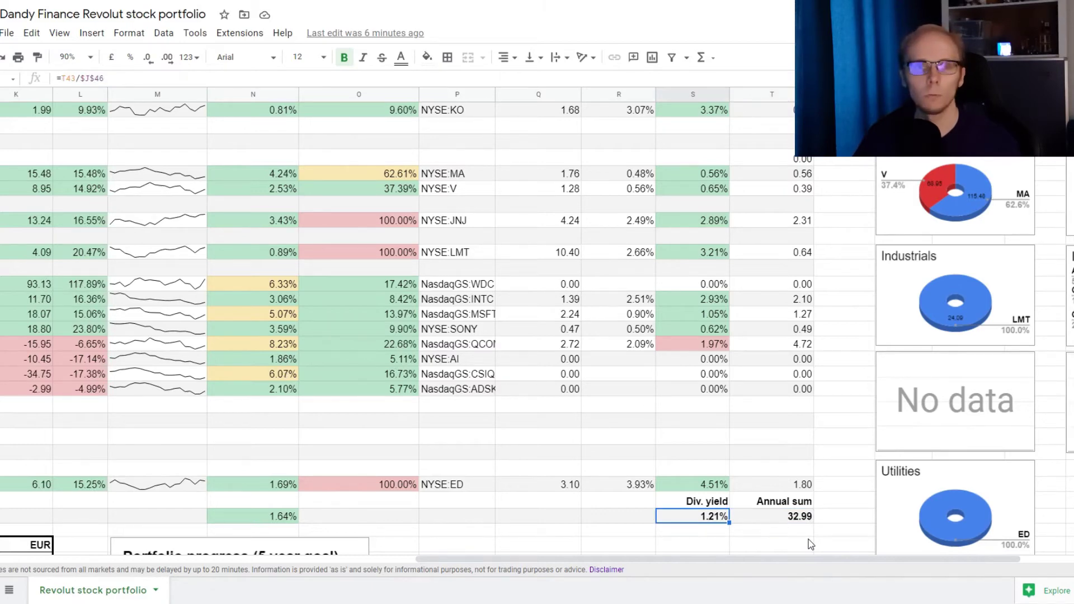
Step: Examine the summary table's USD portfolio value, deposited, gain/loss and growth formulas, plus the EUR portfolio value
key(ctrl+Left)
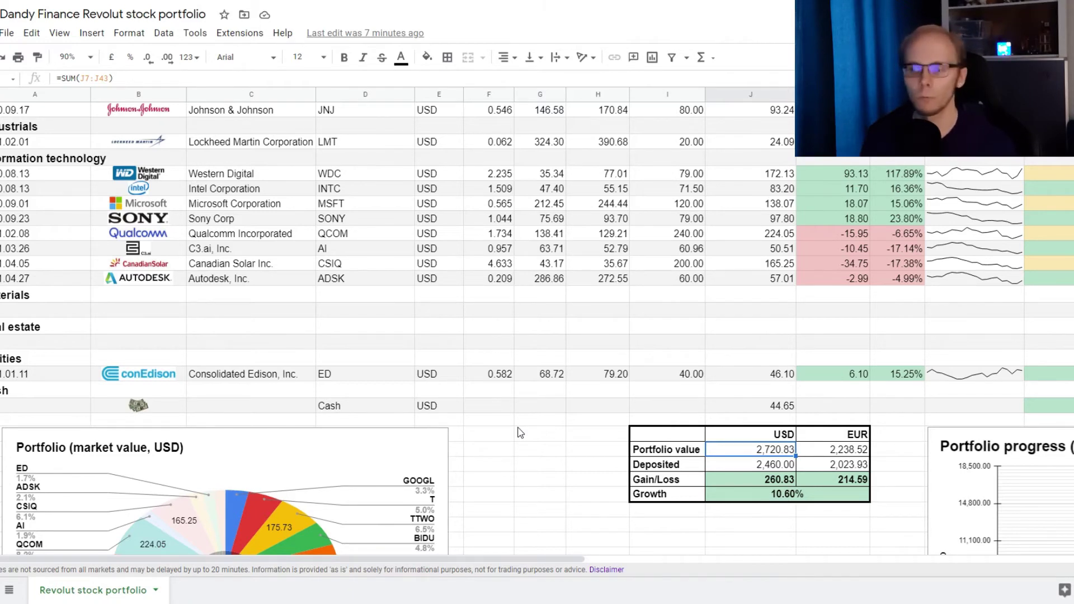
key(Down)
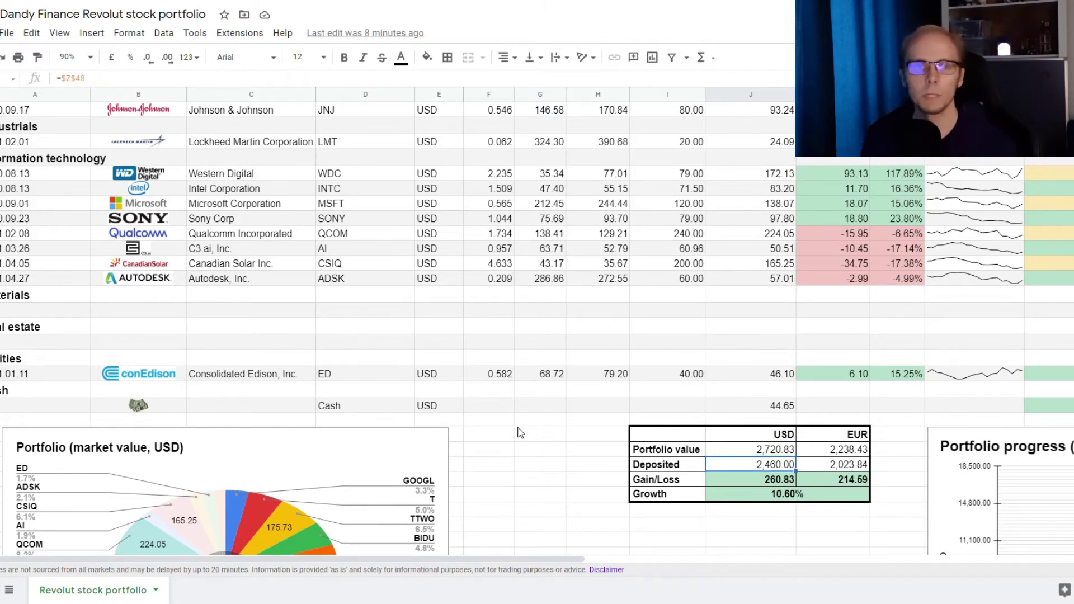
key(Down)
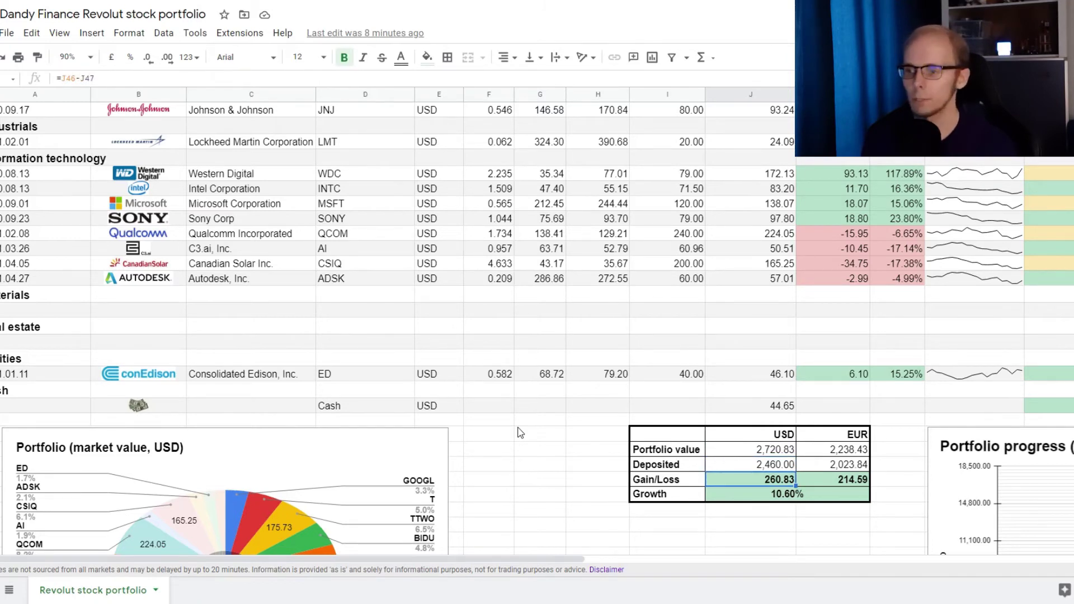
key(Down)
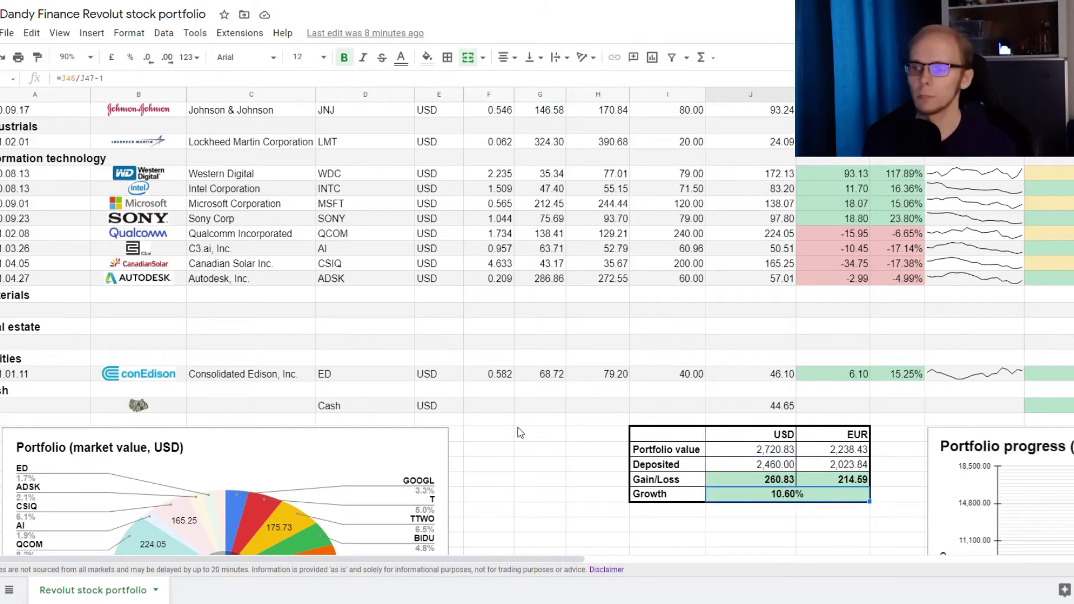
key(Up)
key(Up)
key(Up)
key(Right)
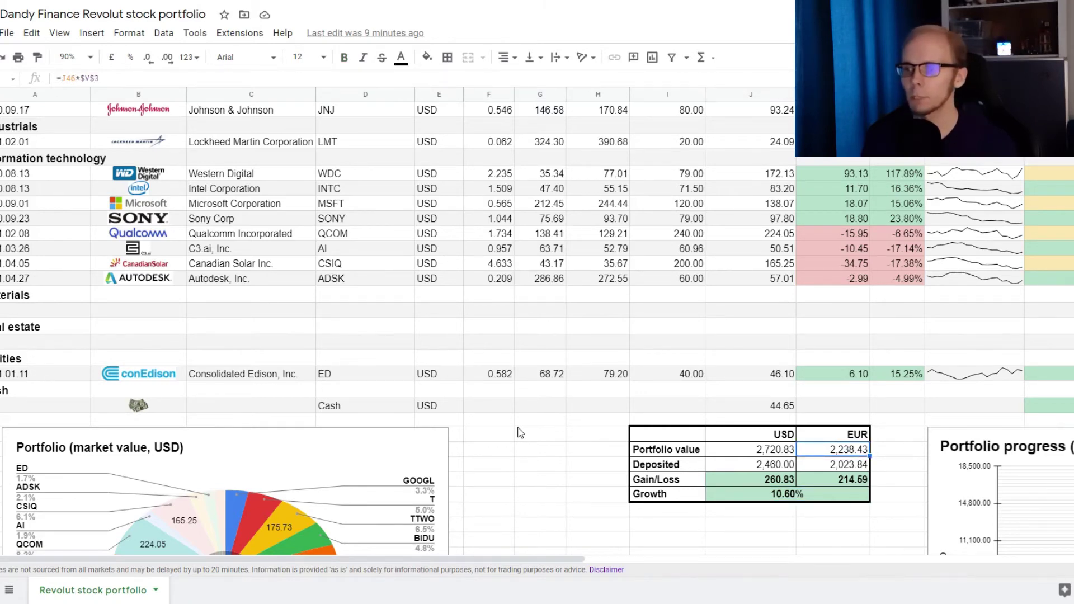
Step: Review the charts below the holdings and the sector pie charts, including Communication services, Consumer staples and Healthcare
scroll(520, 432, down, 4)
click(278, 278)
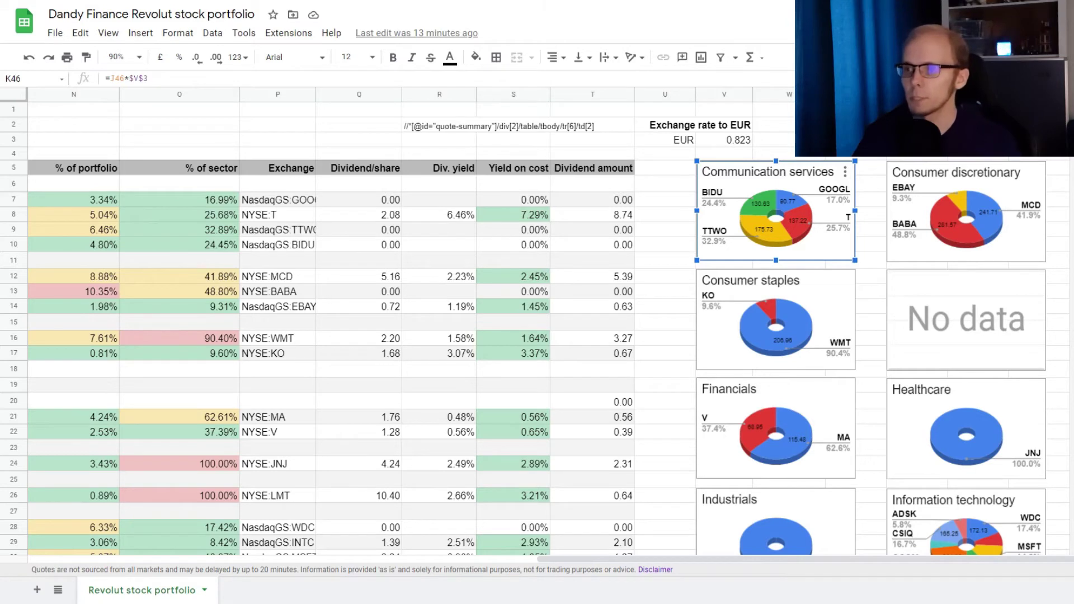
click(831, 288)
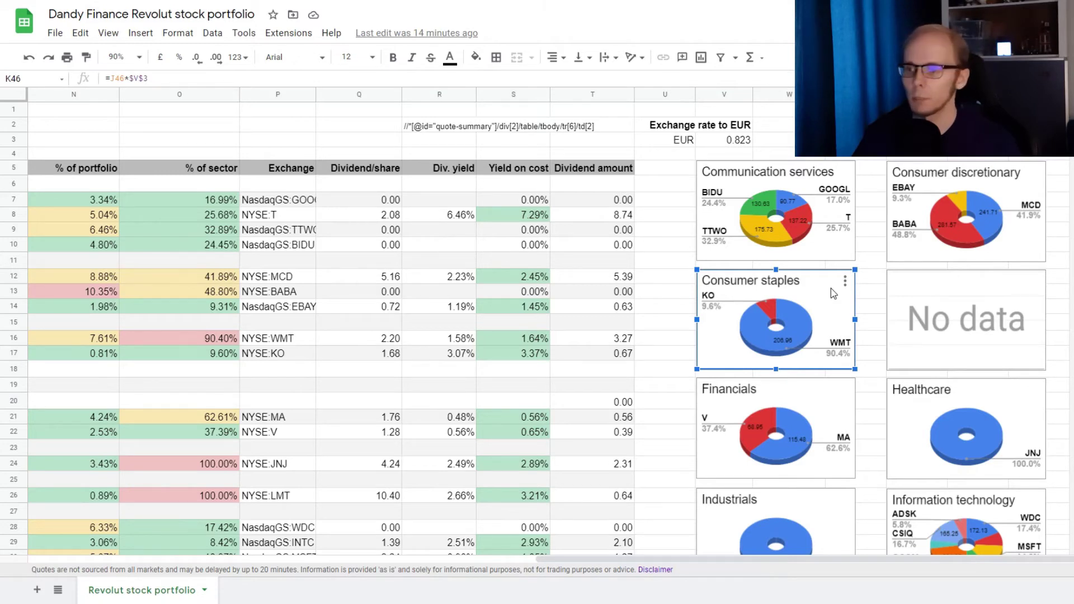
click(892, 277)
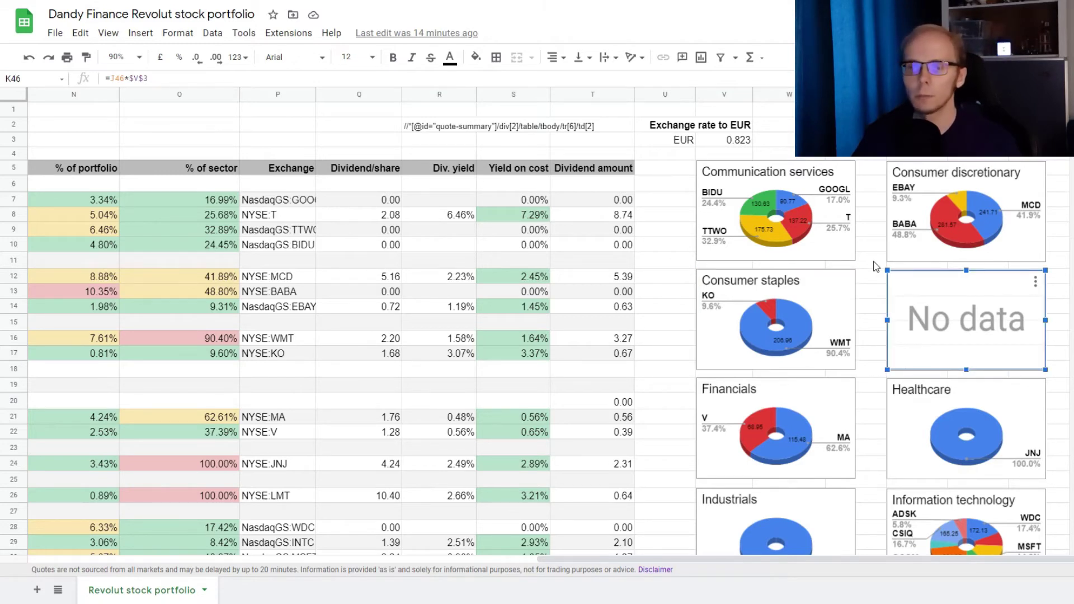
key(Tab)
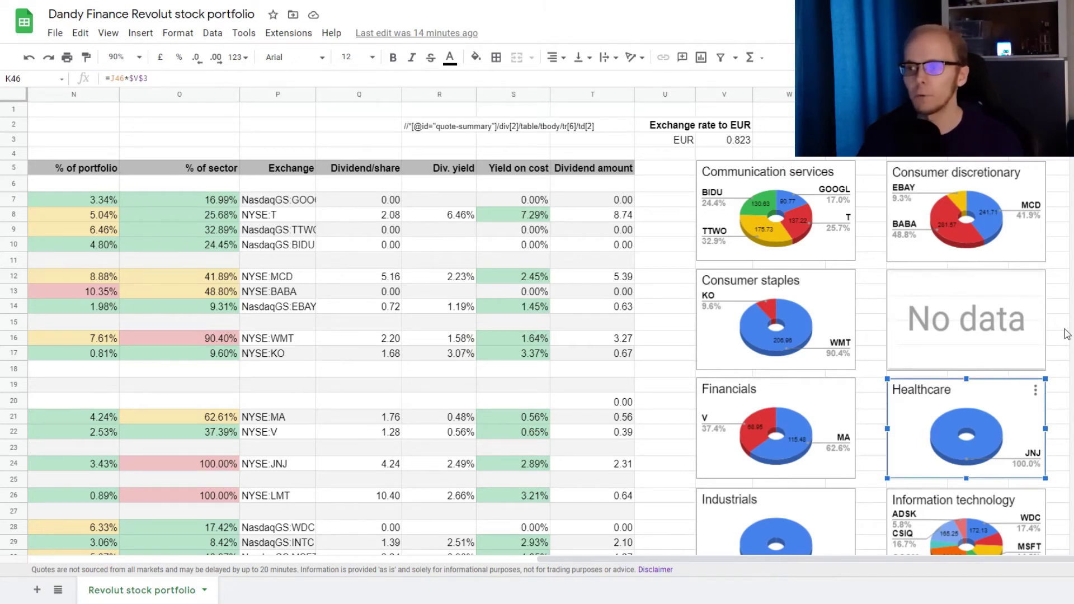
Step: Review the remaining sector pie charts, from Industrials and Information technology down to the empty charts and Utilities
key(Tab)
scroll(1067, 334, down, 5)
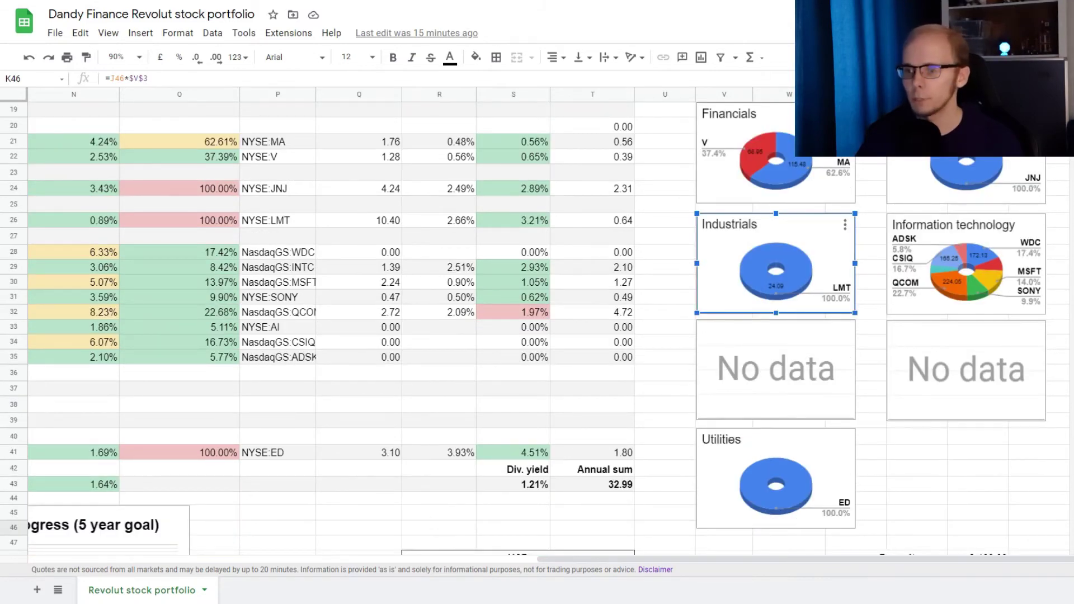
click(843, 344)
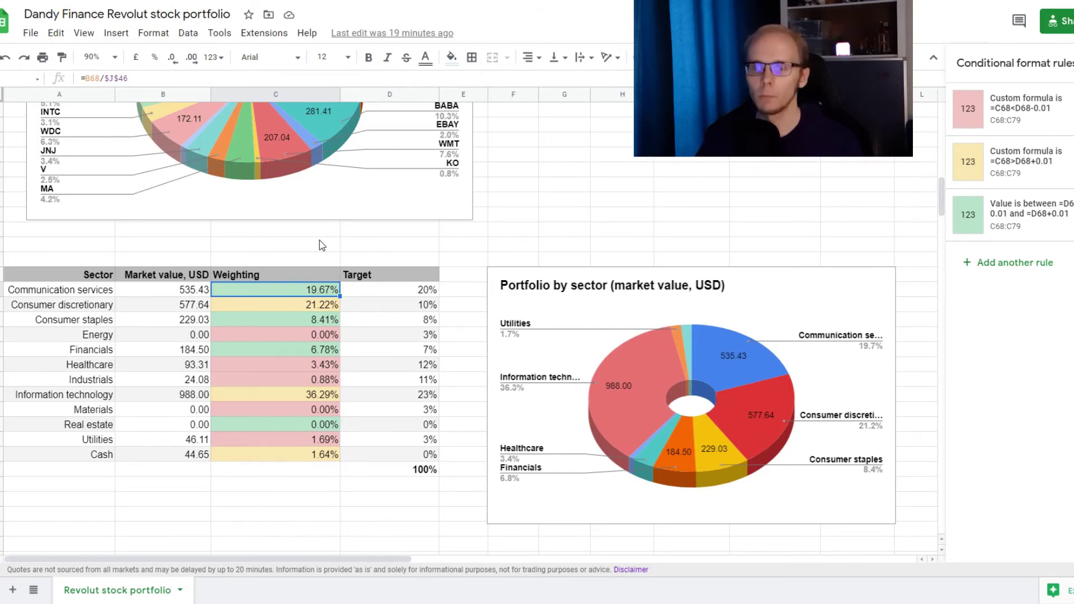
Step: Inspect the sector table's Weighting cells one by one from Communication services through Financials, comparing them with their targets
key(Down)
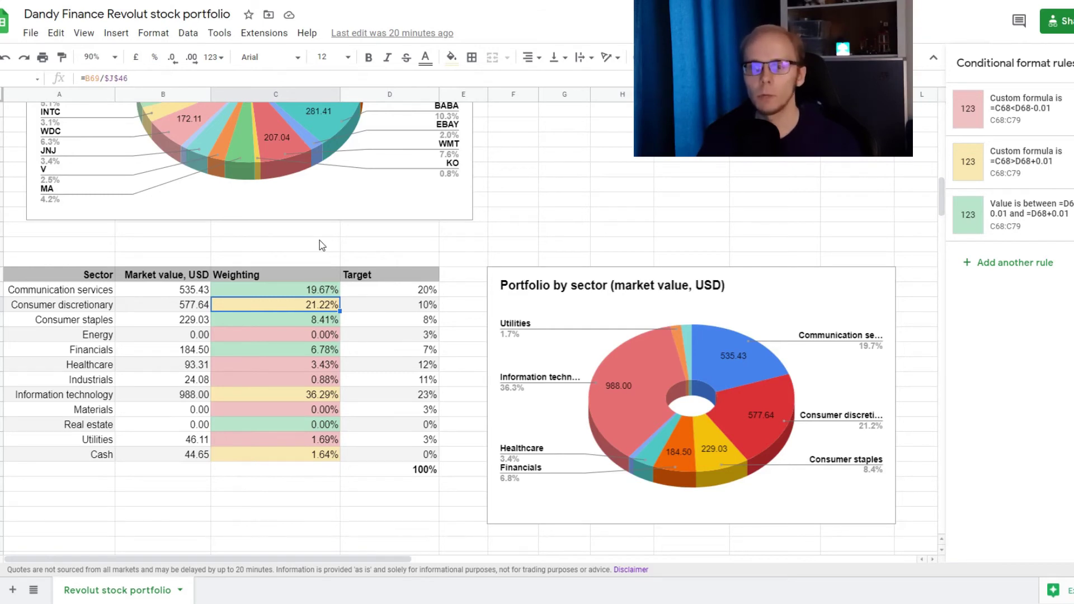
key(Down)
key(Down)
key(Down)
key(Down)
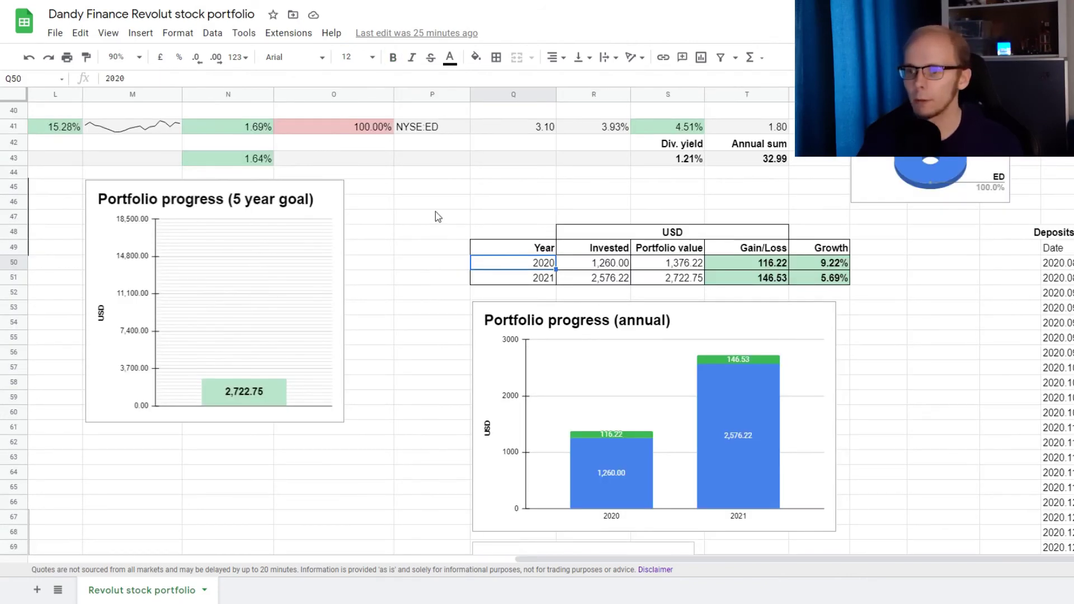
Step: Examine the annual progress table's 2020 figures and the Gain/Loss and Growth formulas for 2020 and 2021
key(Right)
key(Right)
key(Right)
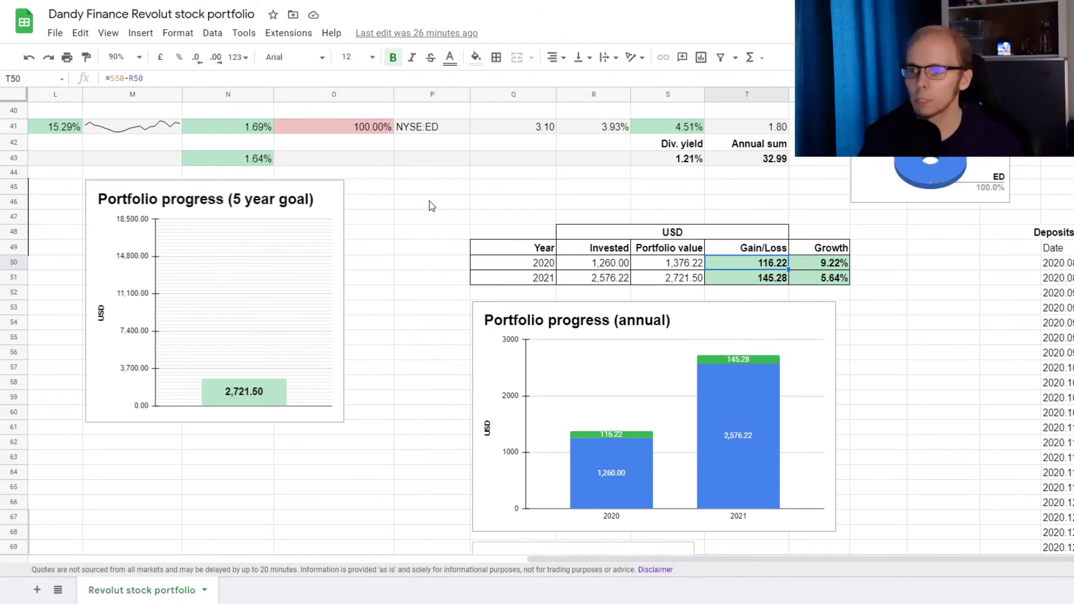
key(Right)
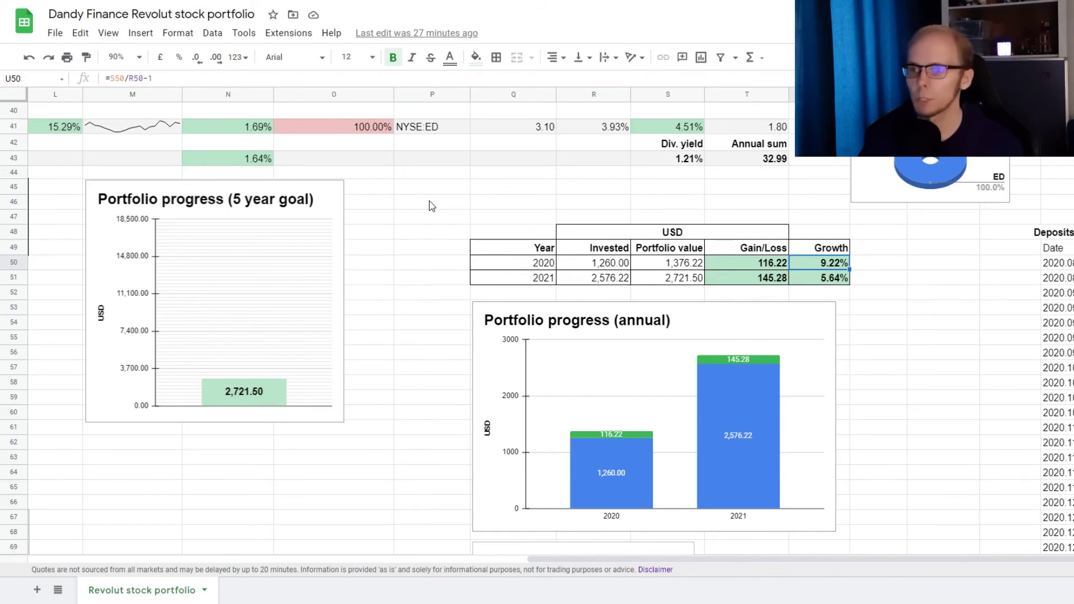
key(Down)
key(Left)
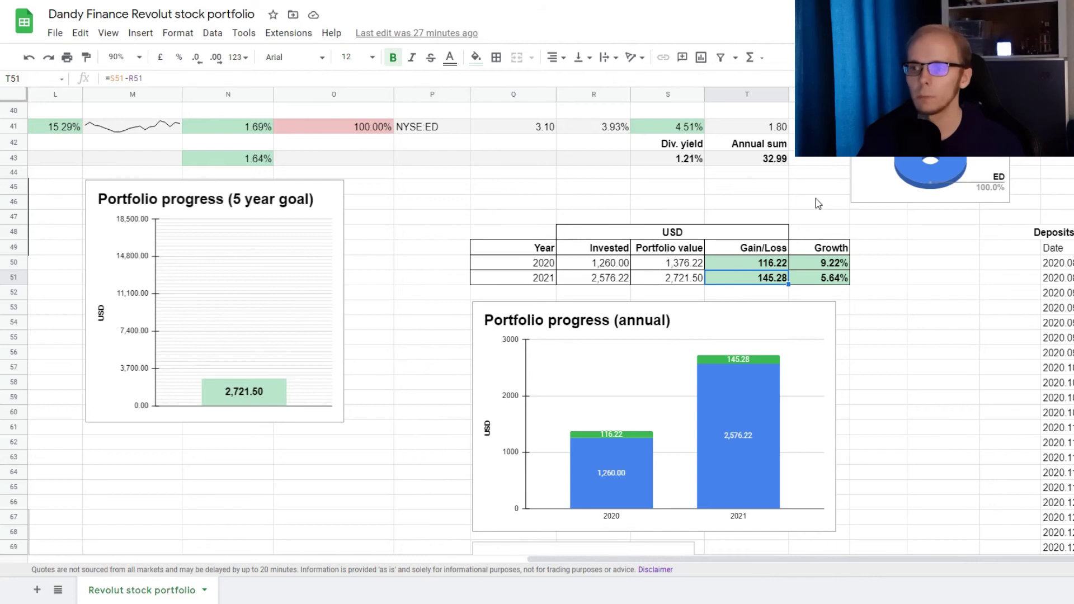
key(Right)
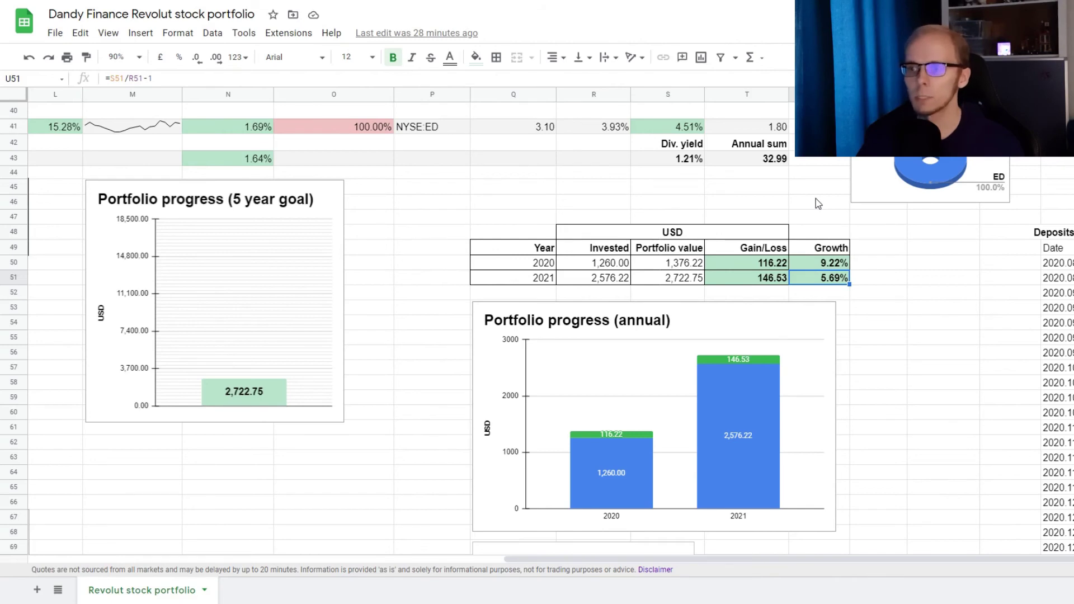
Step: Read the invested and gain segments of the 2021 bar in the Portfolio progress (annual) chart
click(827, 329)
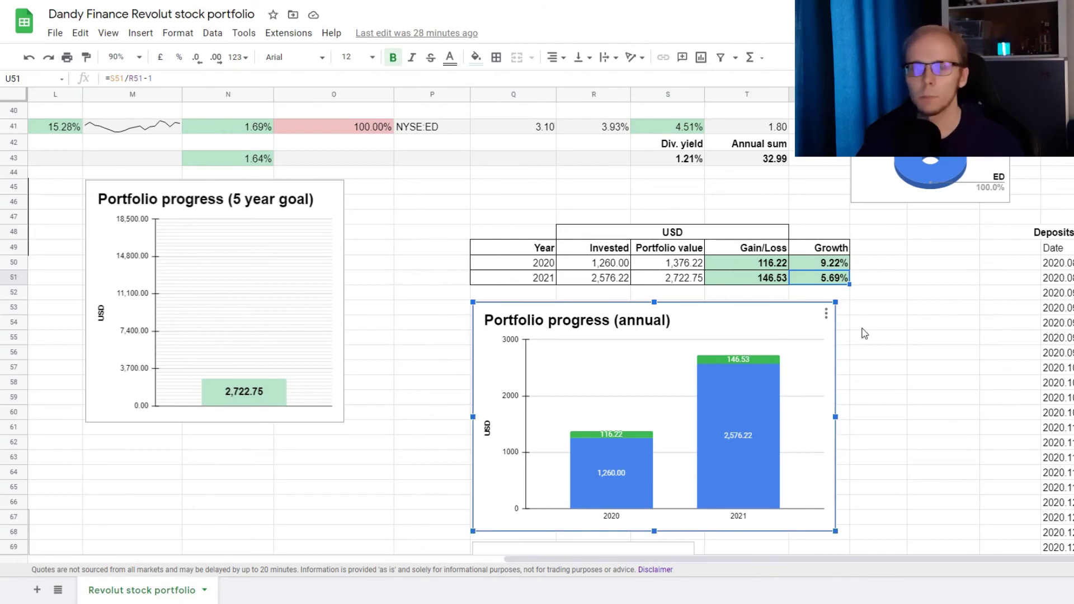
mouse_move(729, 457)
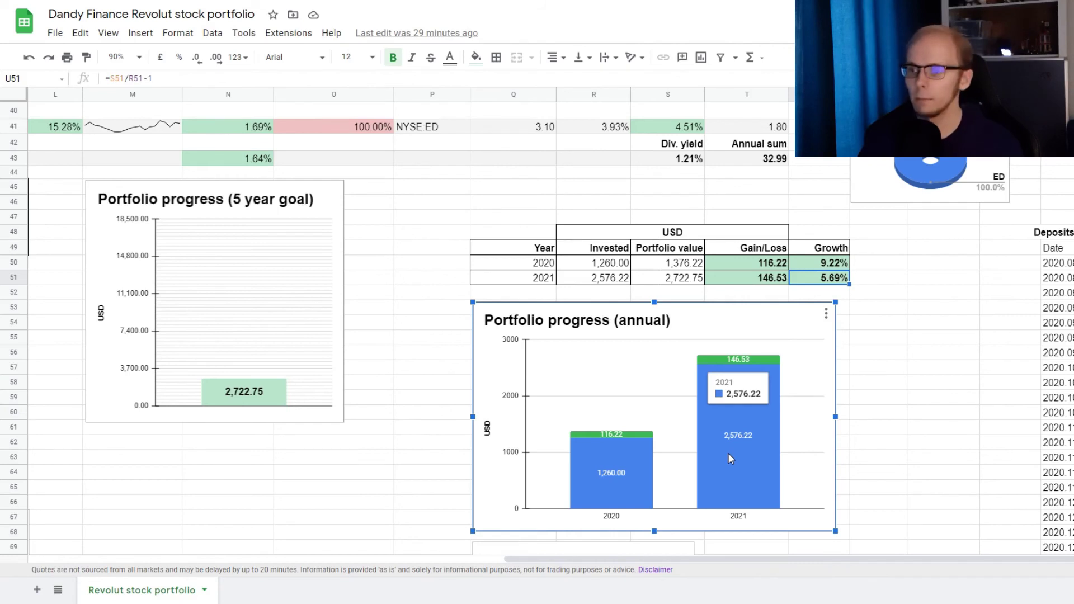
mouse_move(744, 363)
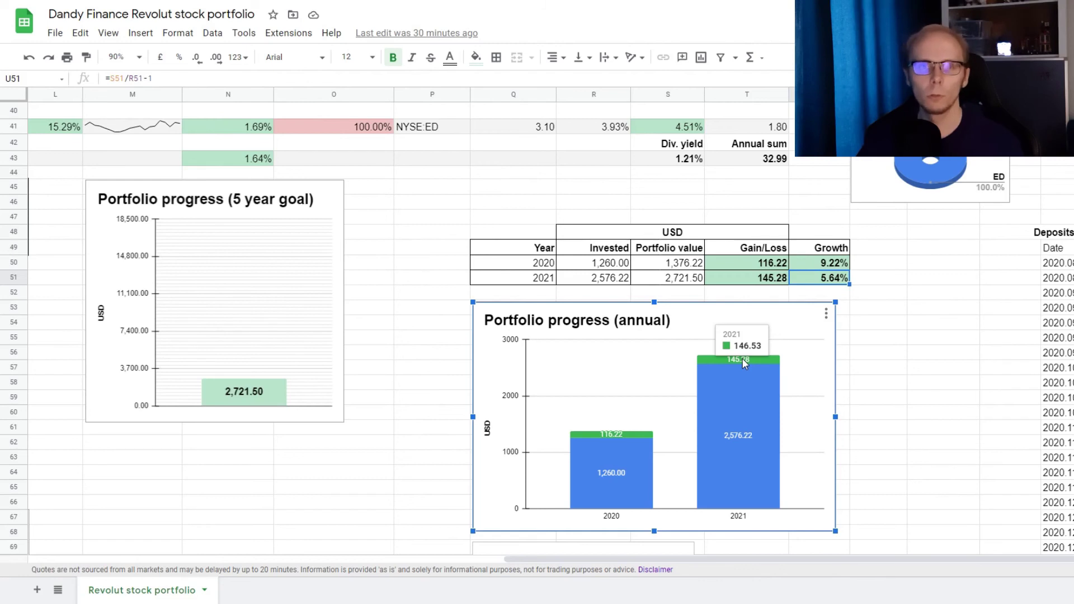
Step: Check the Deposits sum formula and the dated list of USD deposits below it
scroll(399, 285, down, 5)
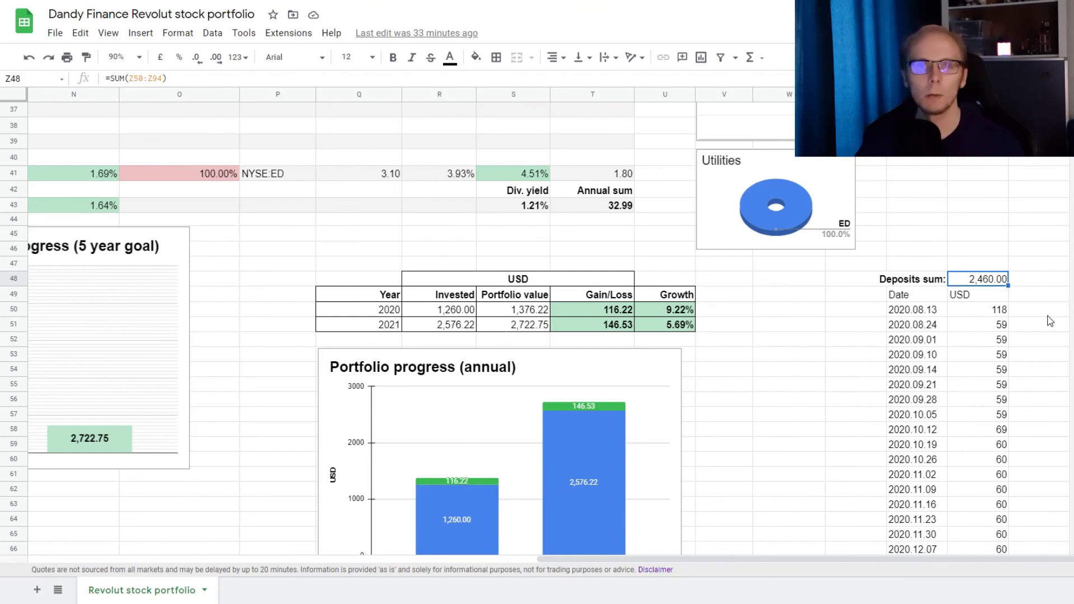
scroll(1050, 321, down, 1)
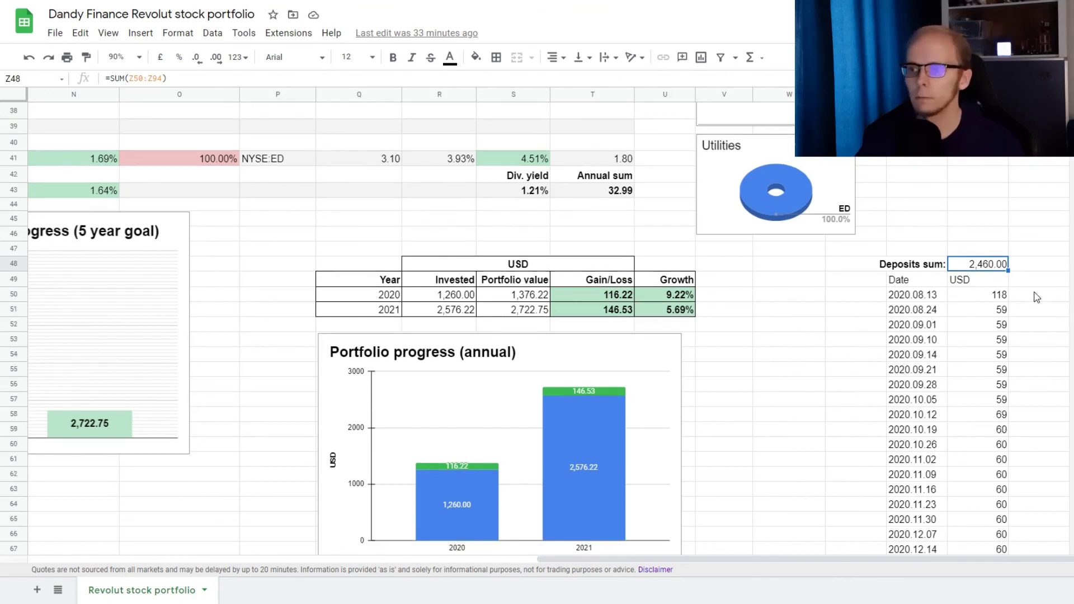